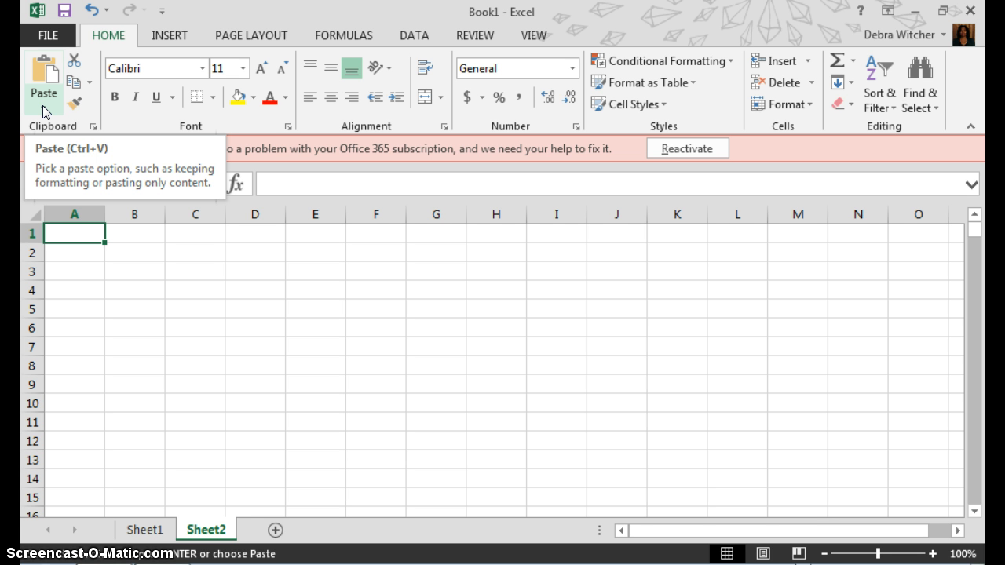
Paste the copied career data into Sheet2 at A1 as values only
click(107, 36)
click(55, 84)
click(43, 107)
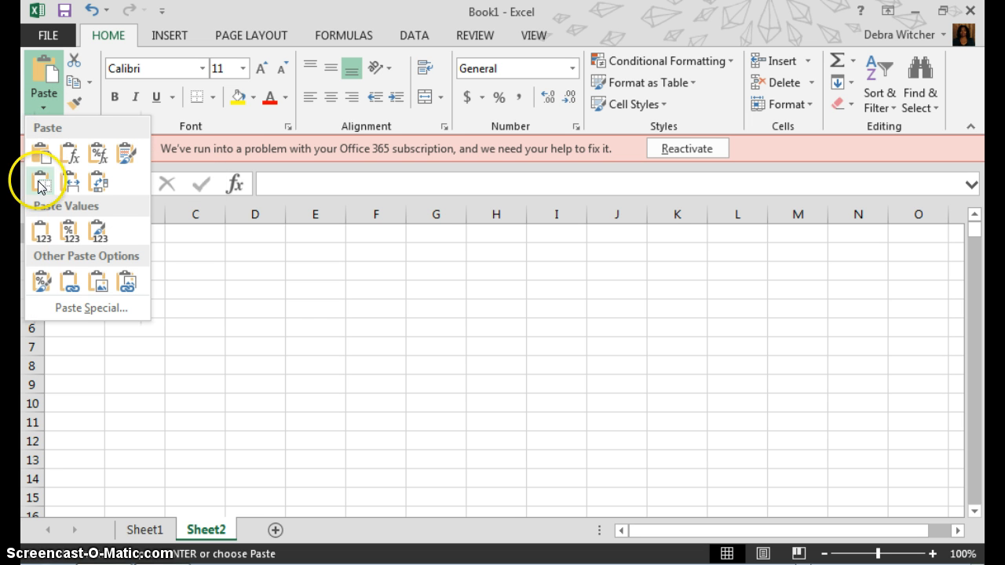
click(40, 234)
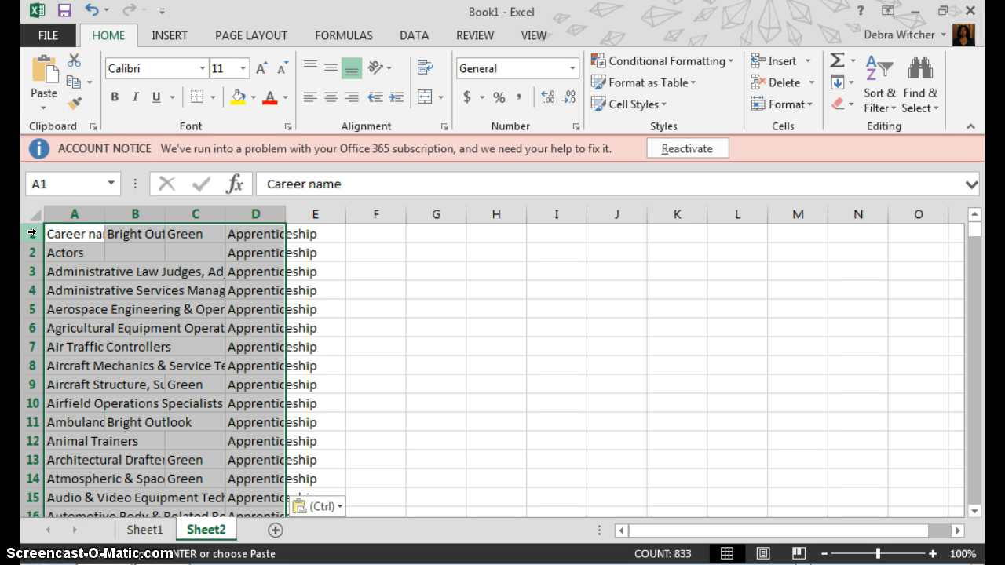
click(57, 232)
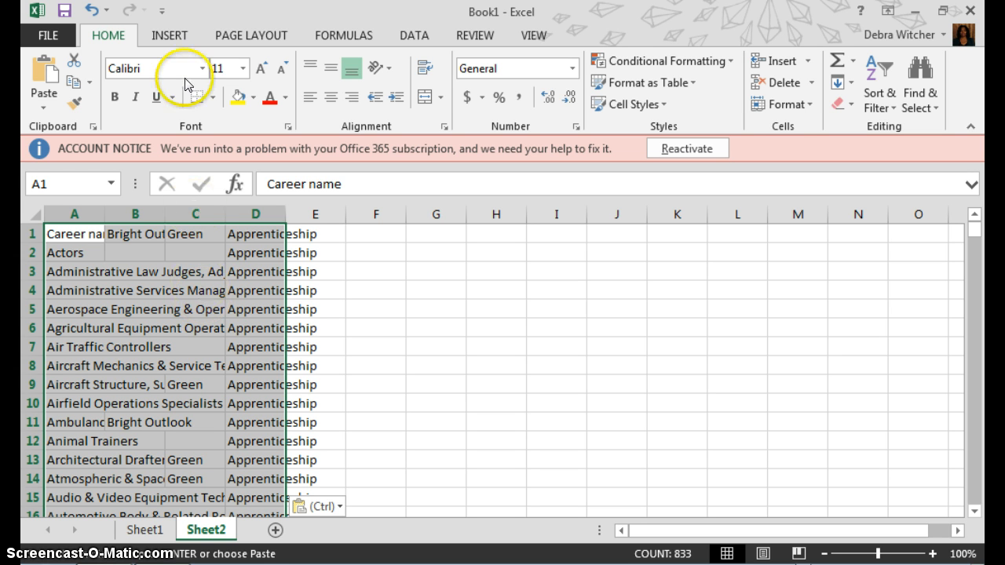
Convert the range A1:D336 into a table with a header row
click(171, 36)
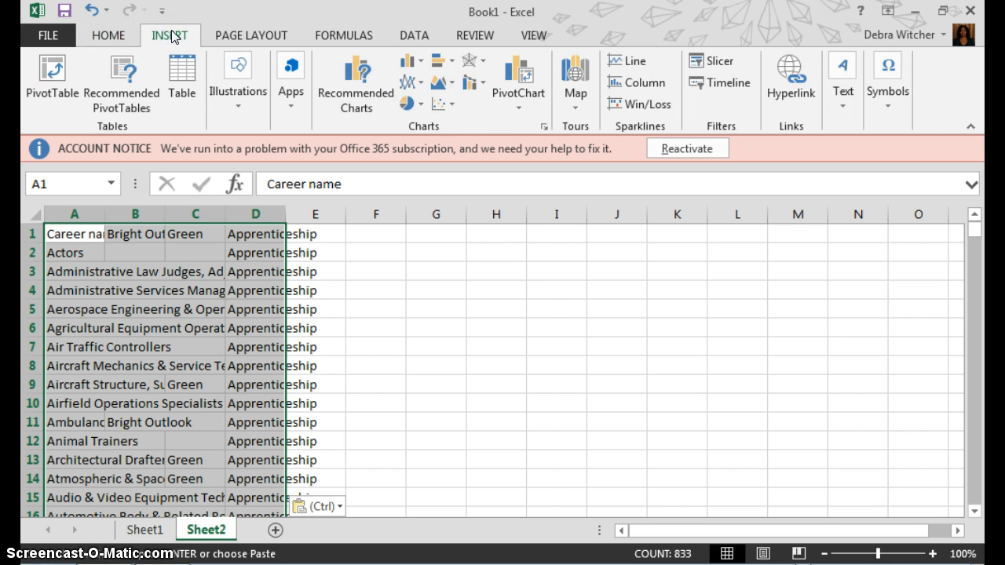
click(181, 71)
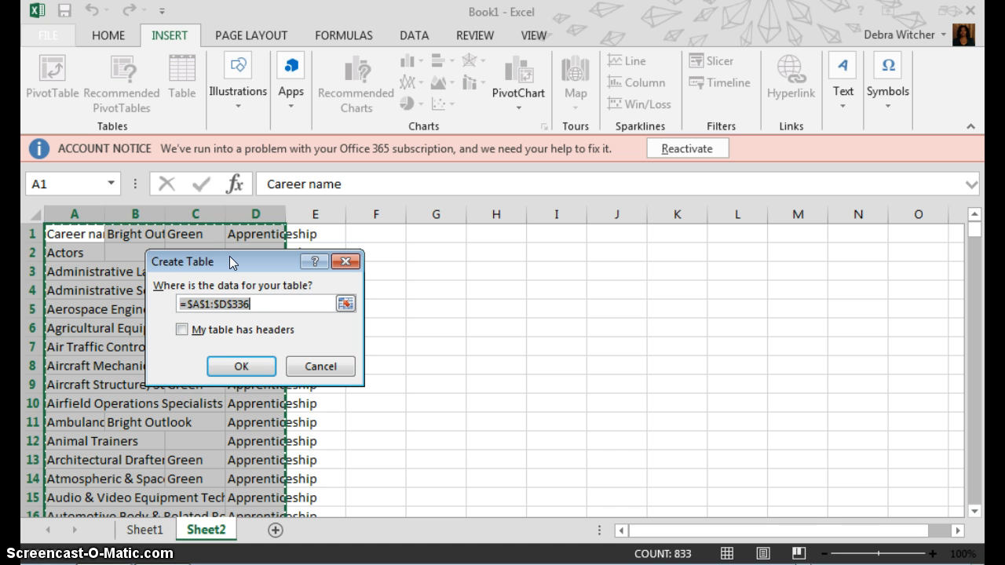
click(228, 269)
click(182, 331)
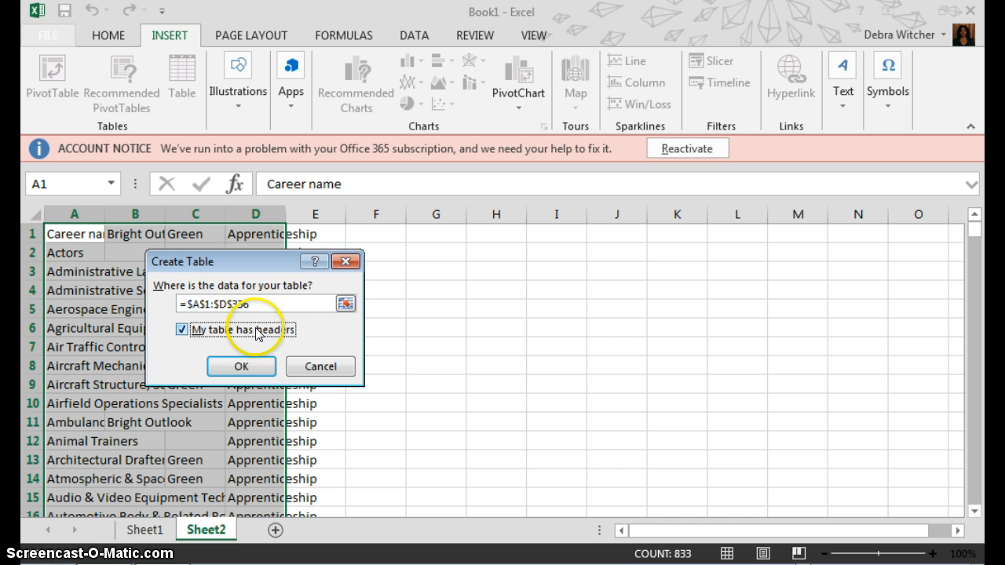
click(244, 366)
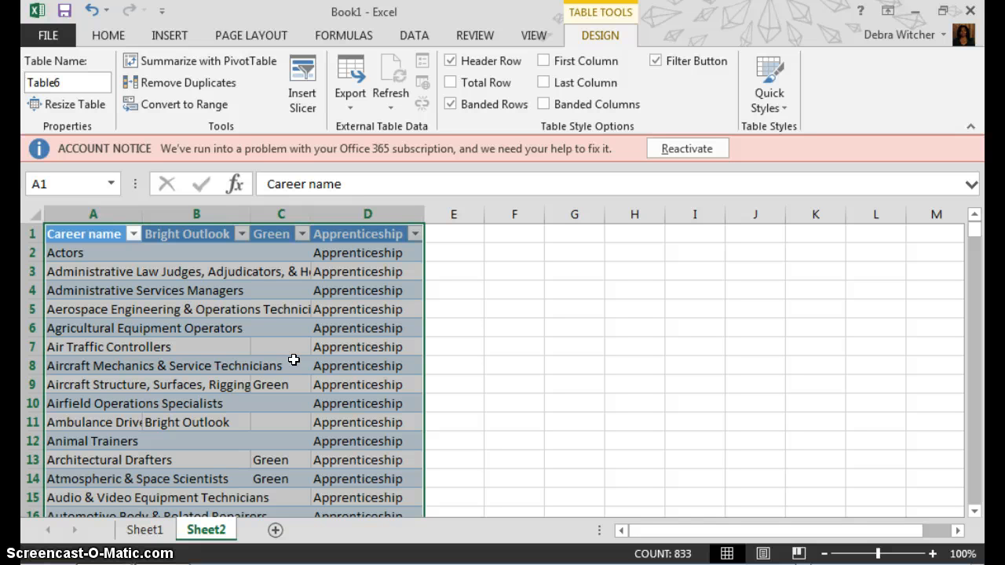
AutoFit columns A–D to their contents, then click a cell to deselect the table
click(109, 41)
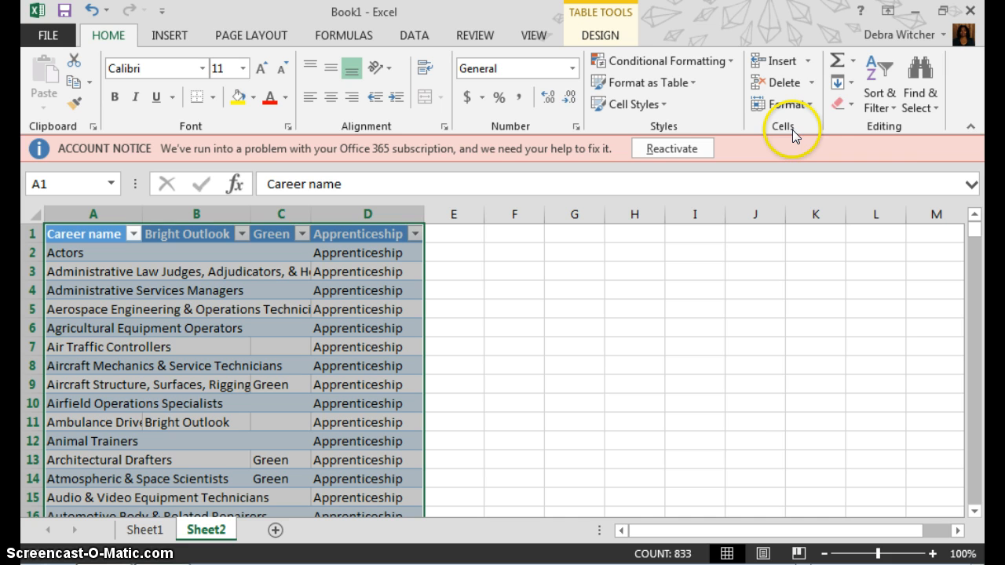
click(806, 106)
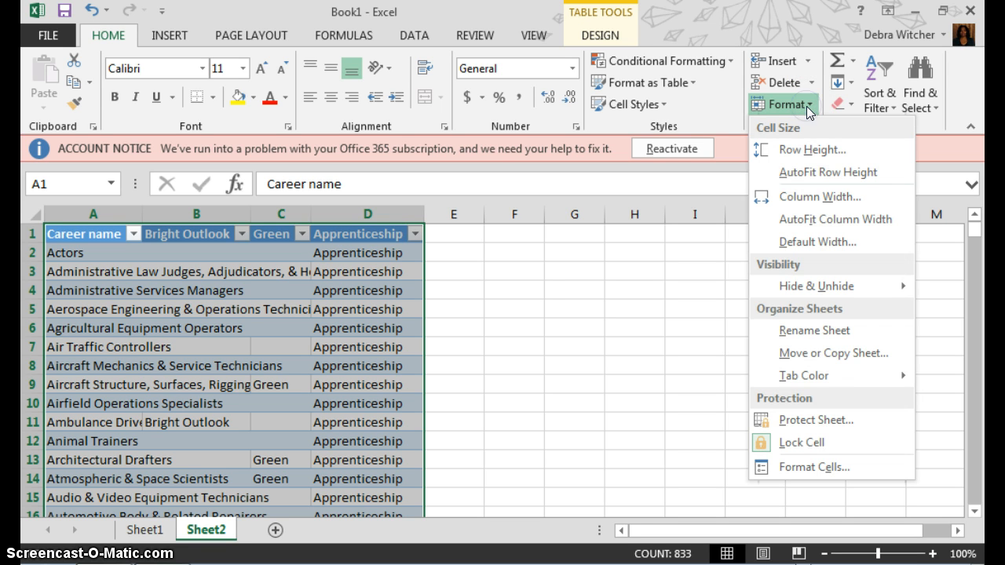
click(810, 220)
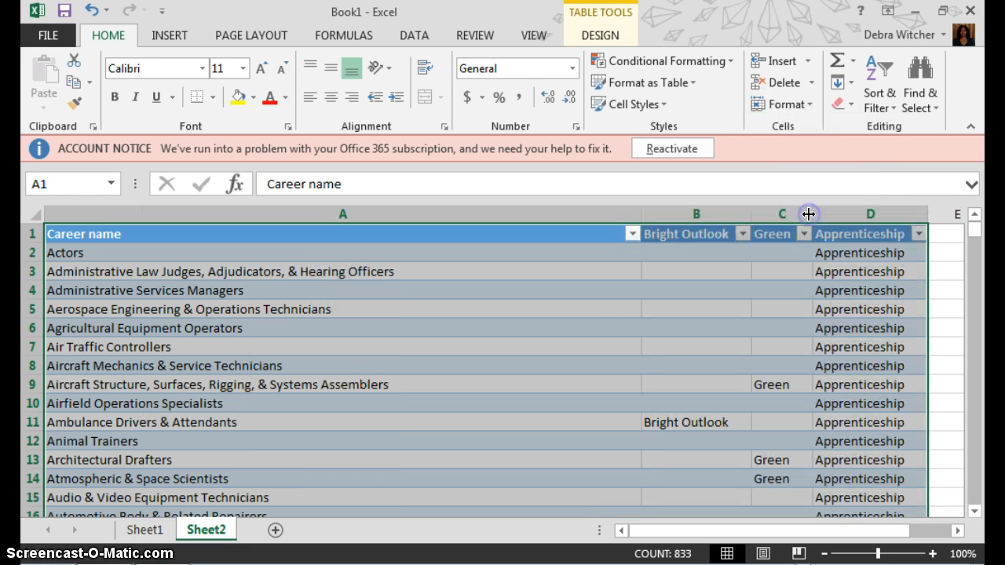
click(627, 327)
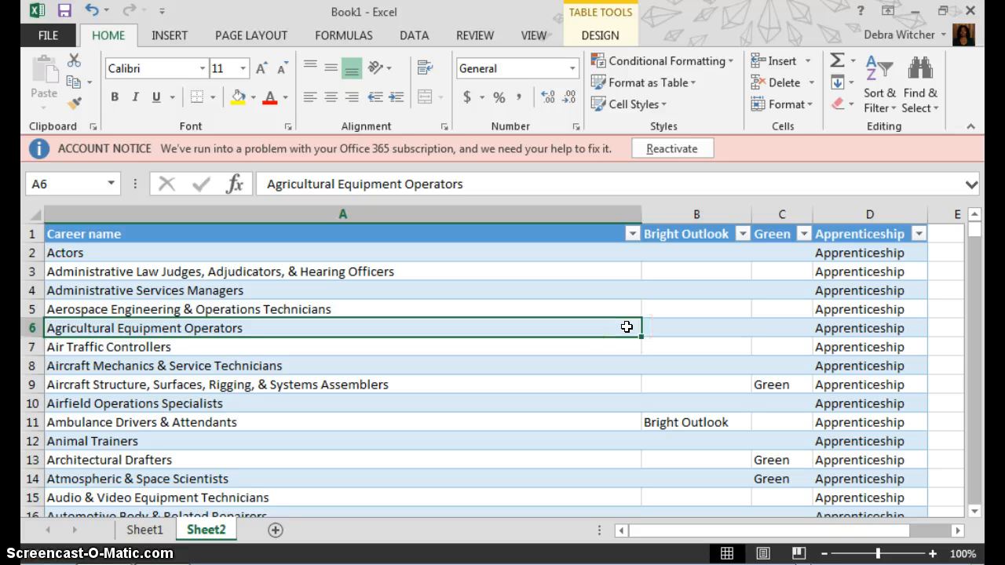
Start an Insert Slicers dialog for the table with the Bright Outlook field ticked
click(170, 35)
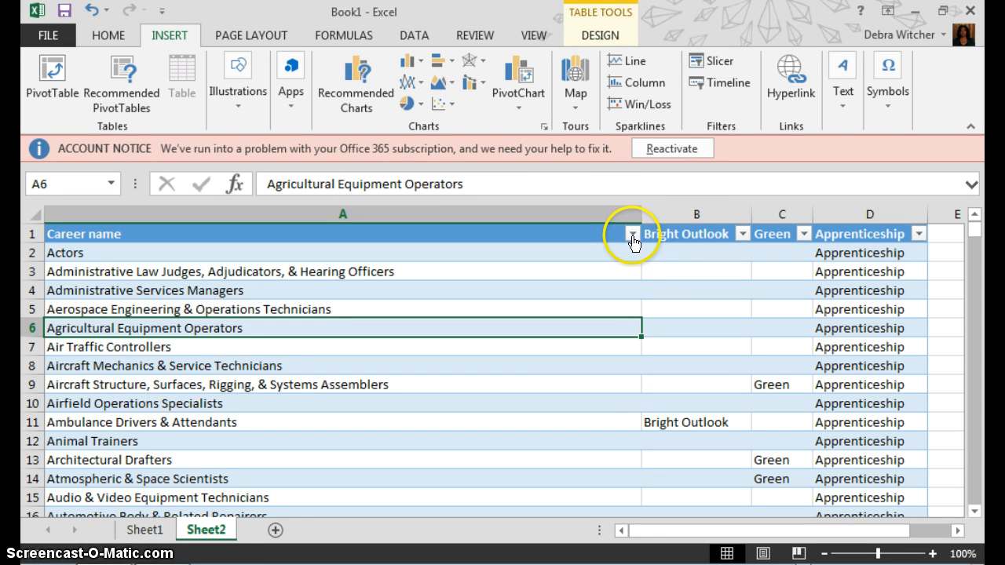
click(416, 36)
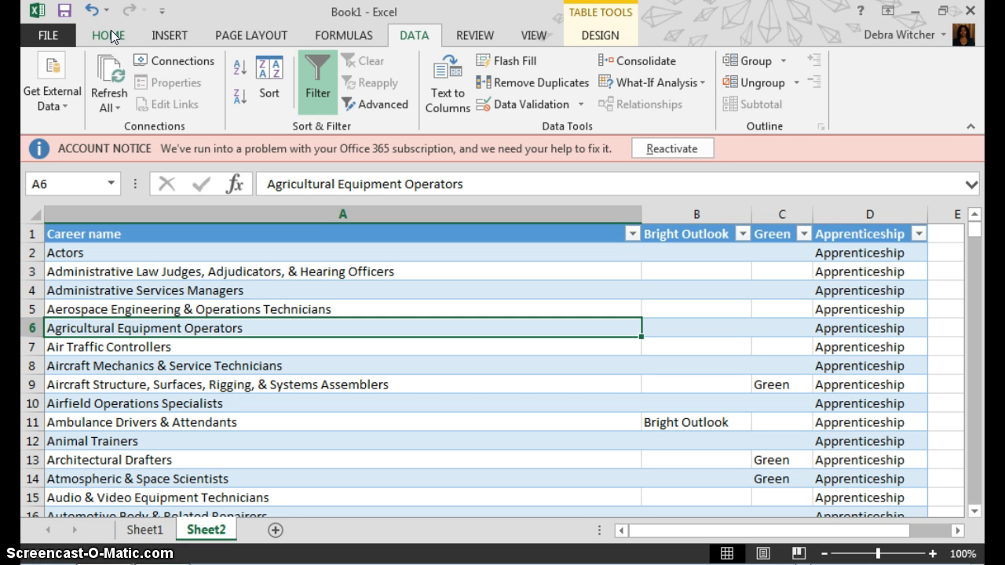
click(157, 37)
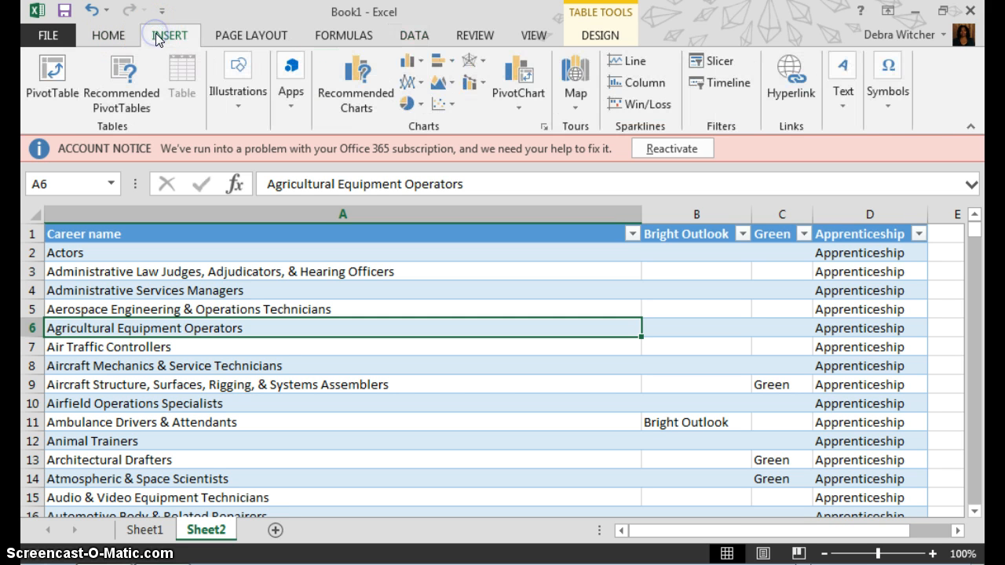
click(716, 62)
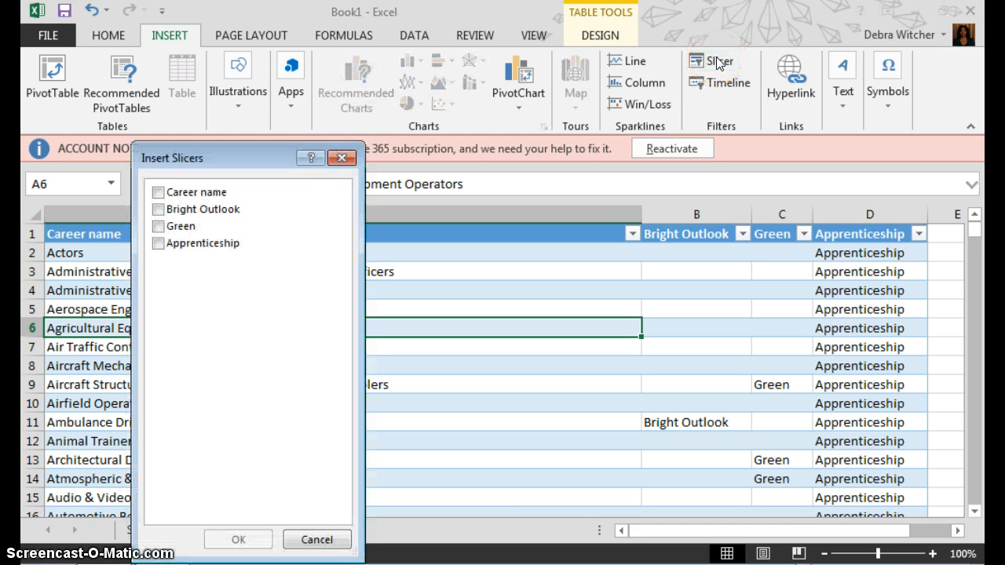
click(160, 212)
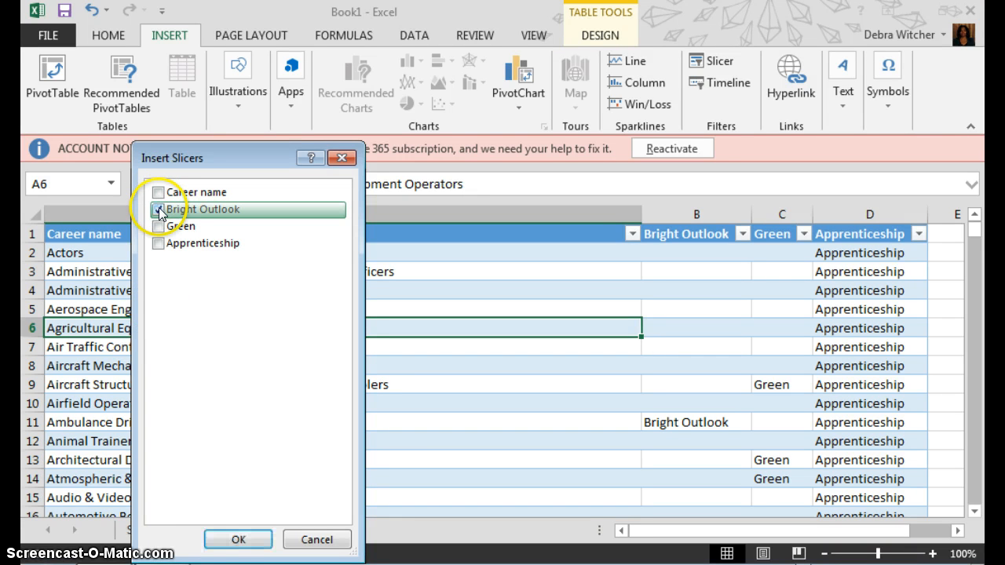
Add the Bright Outlook slicer, filter to Bright Outlook careers, and drag it over columns B–D
click(233, 540)
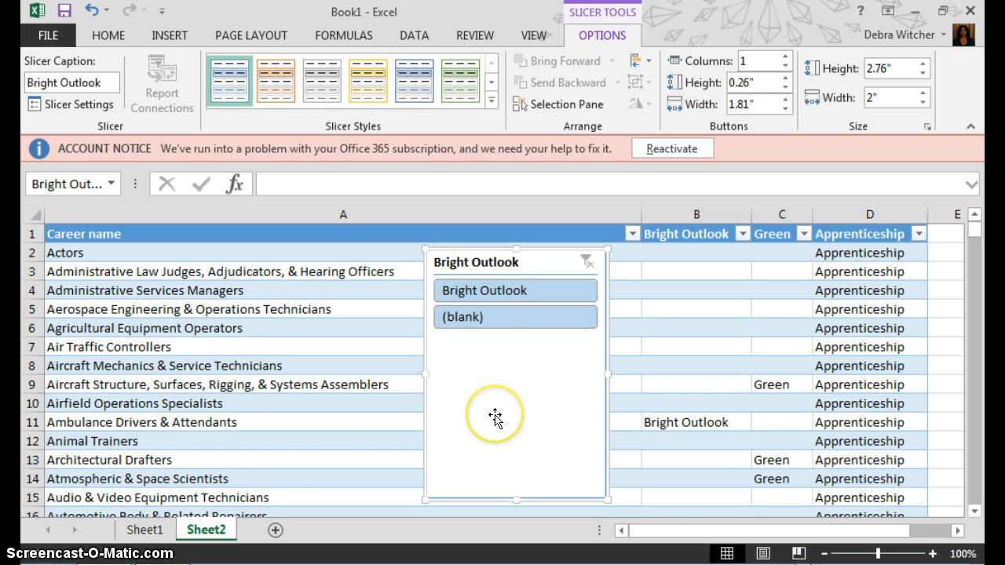
click(515, 292)
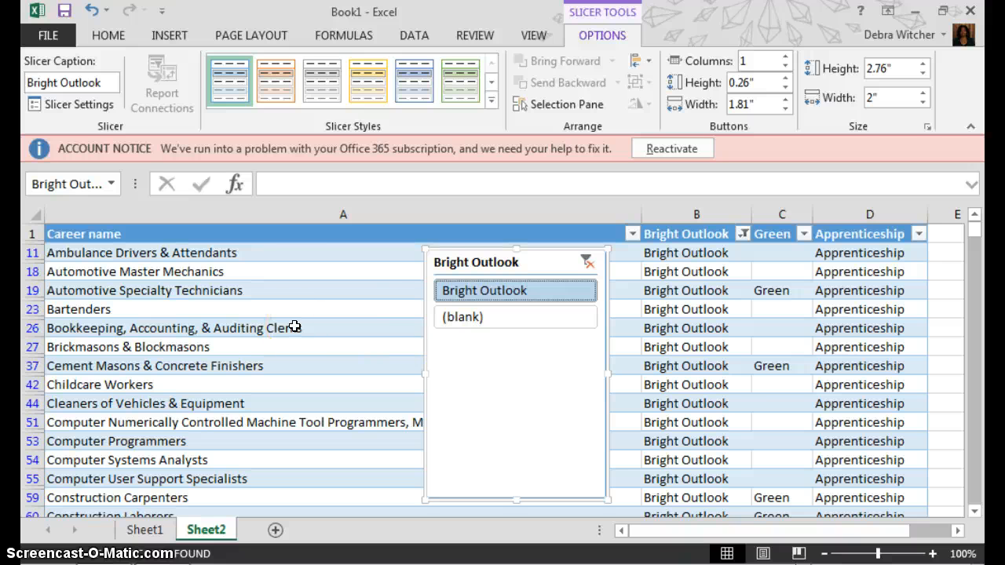
click(435, 262)
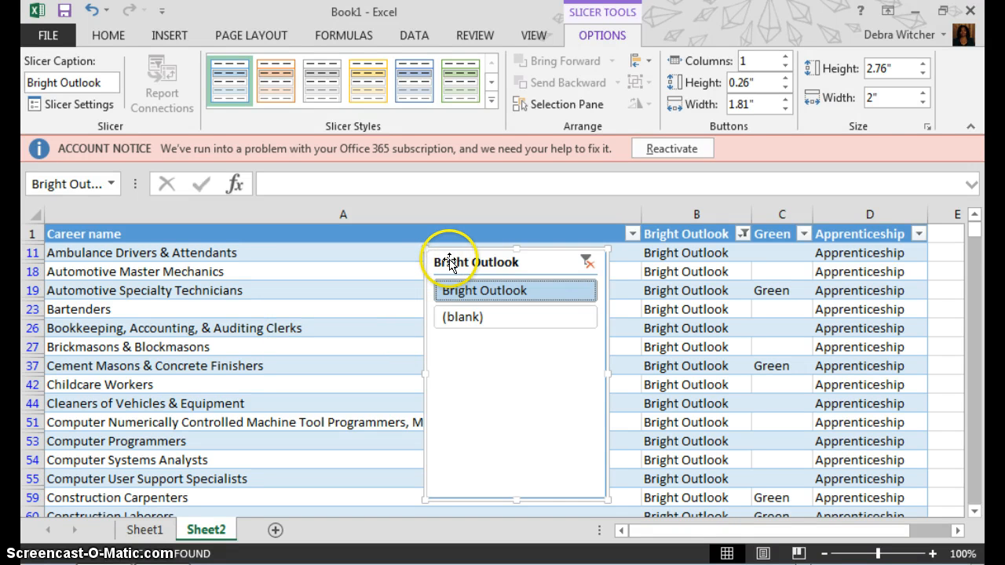
drag(450, 265, 726, 250)
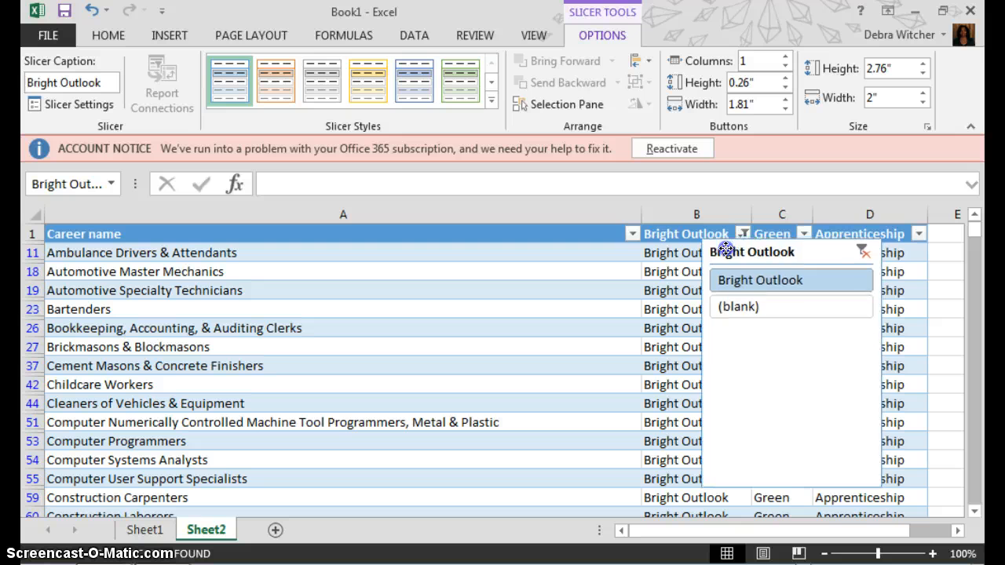
click(629, 232)
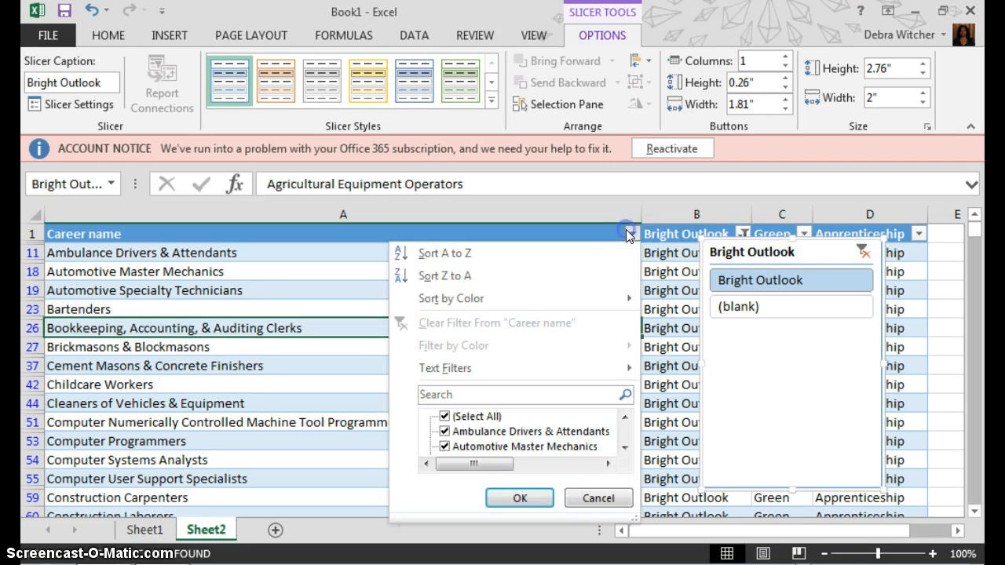
Uncheck (Select All) in the Career name filter, scroll the list, then Cancel without applying
click(626, 449)
click(626, 449)
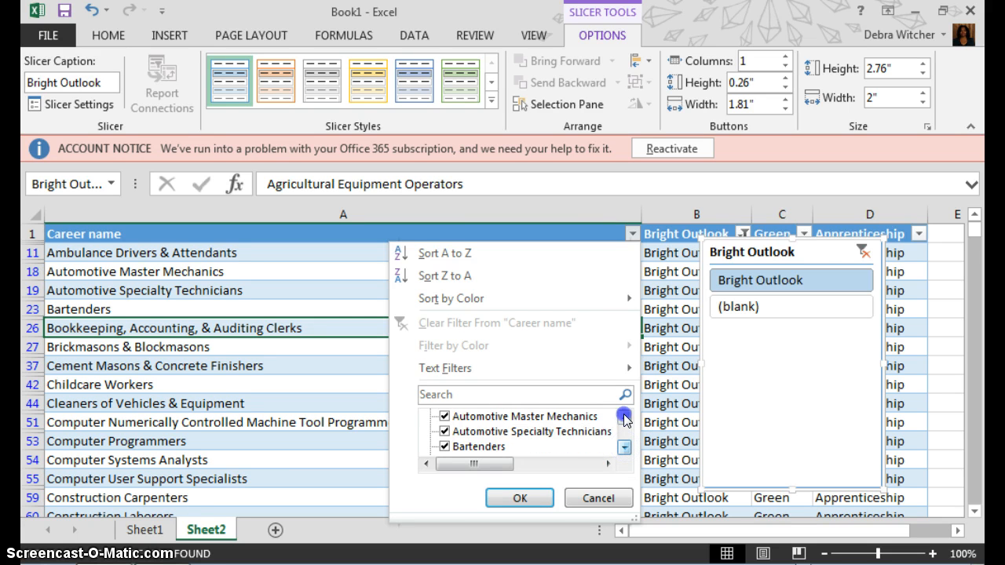
click(624, 418)
click(624, 417)
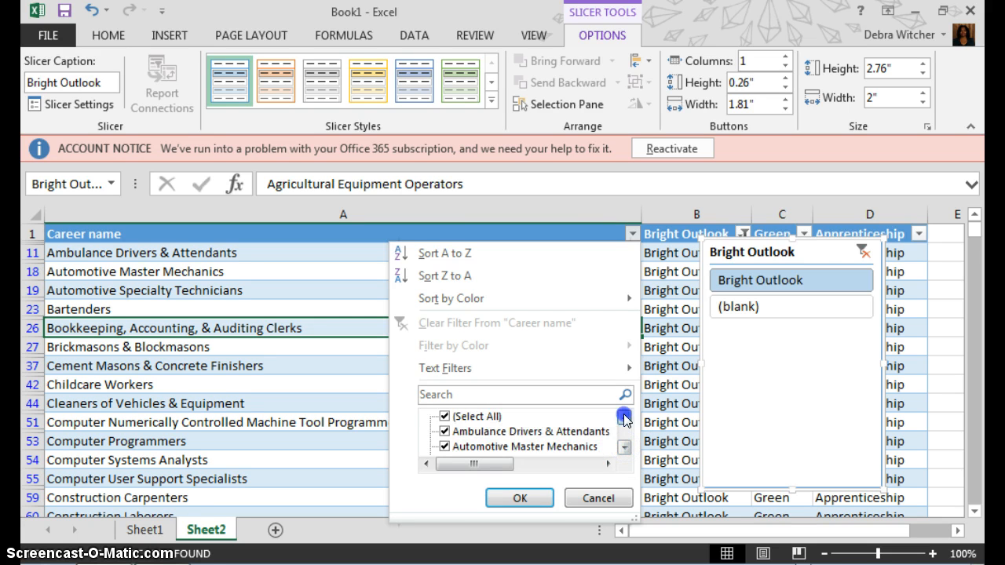
click(445, 418)
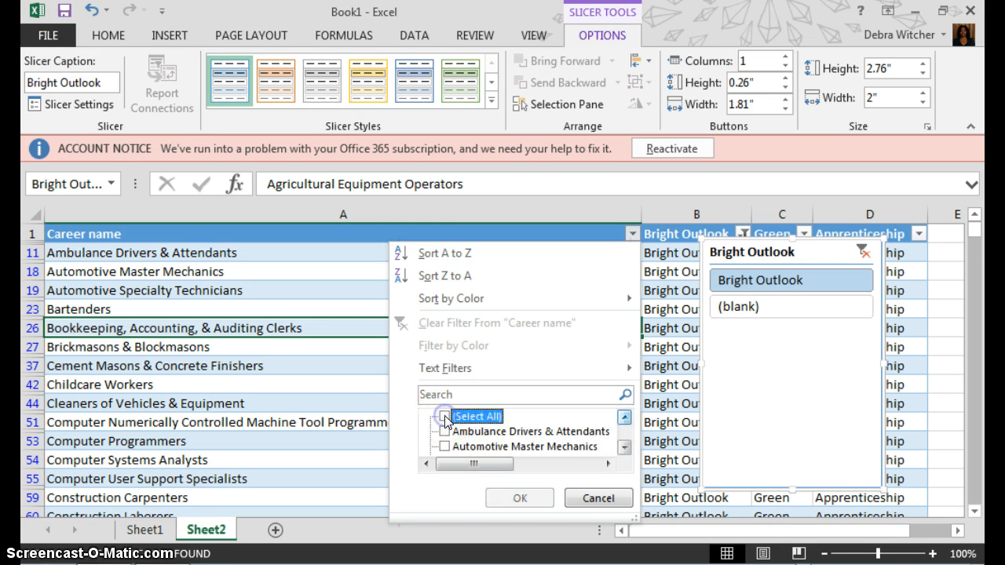
click(626, 448)
click(626, 448)
click(626, 447)
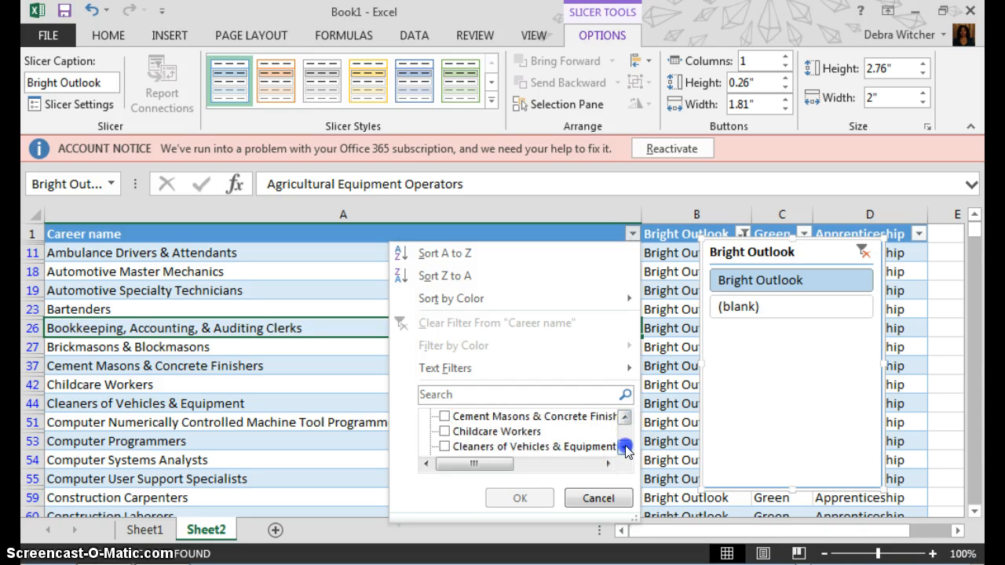
click(626, 447)
click(626, 448)
click(626, 448)
click(625, 448)
click(626, 448)
click(626, 448)
click(626, 447)
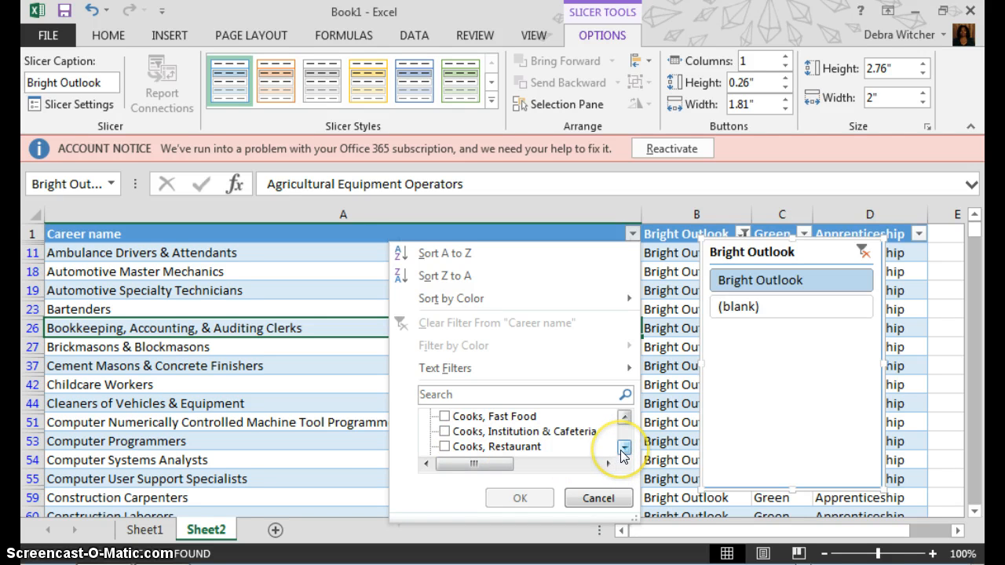
click(597, 499)
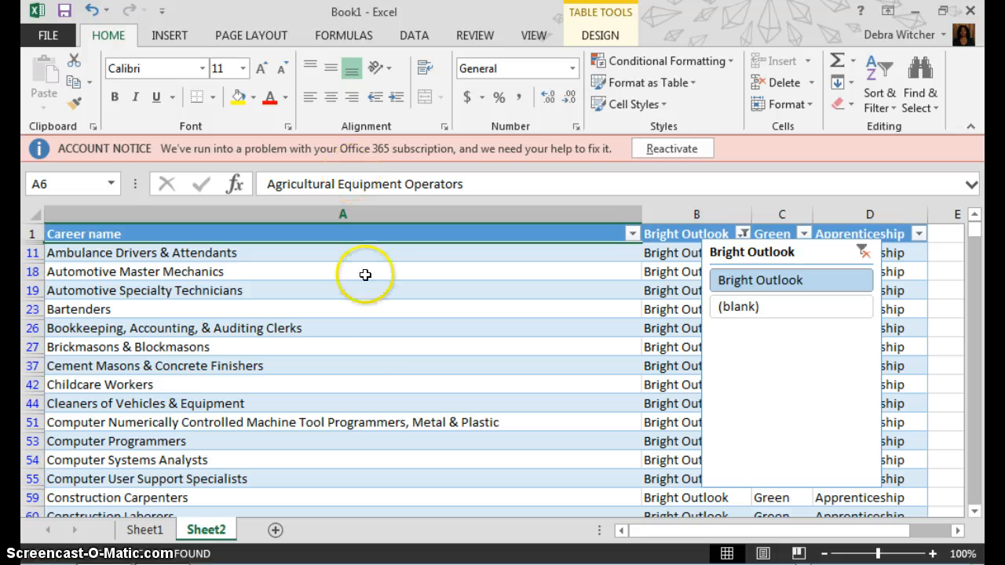
Insert a Career name slicer for the table beside the Bright Outlook slicer
click(172, 36)
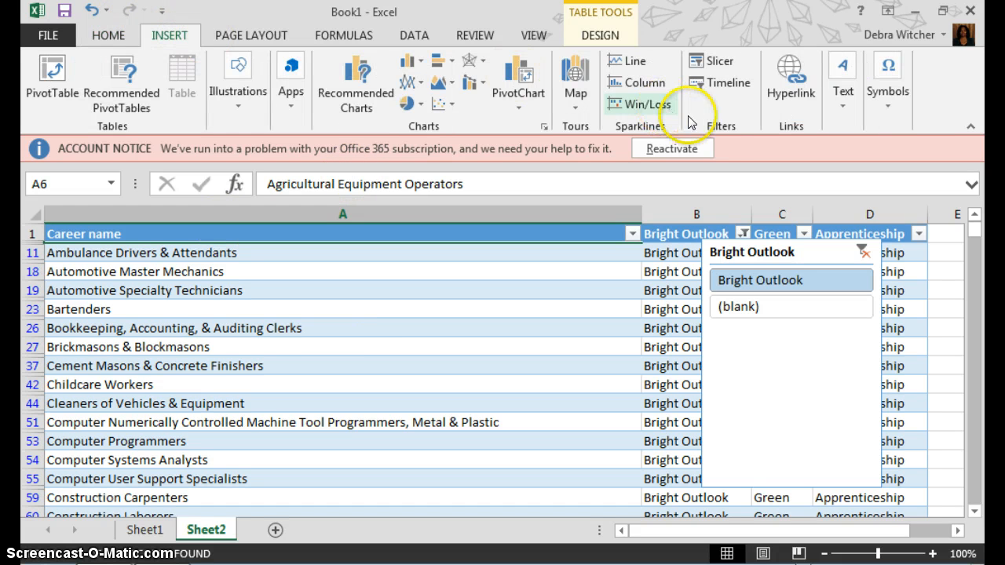
click(720, 63)
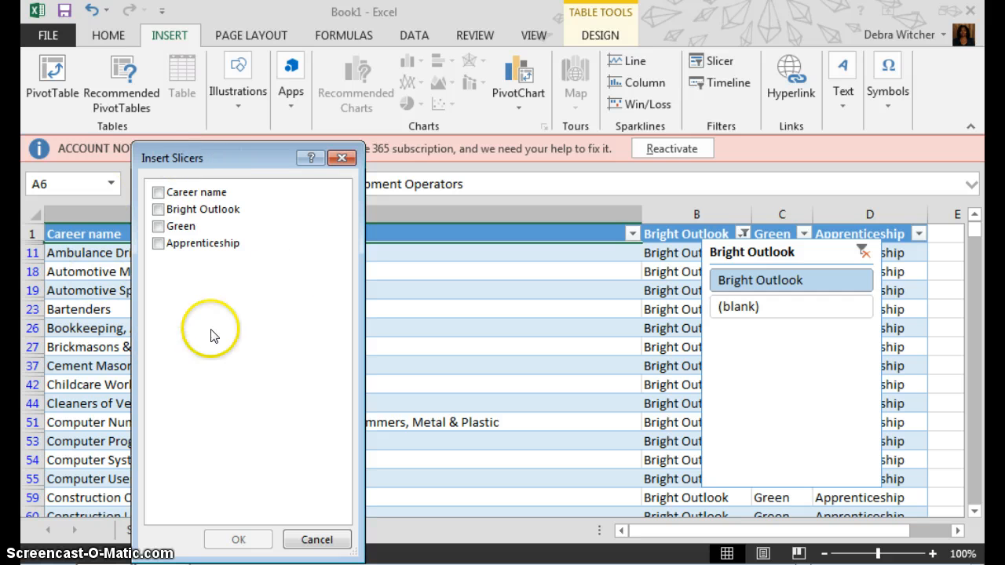
click(159, 194)
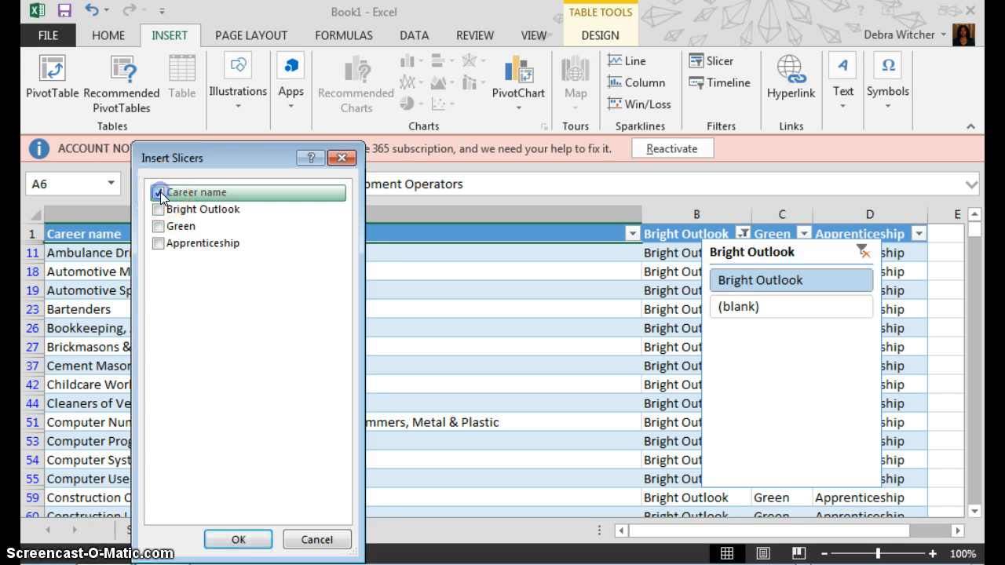
click(248, 539)
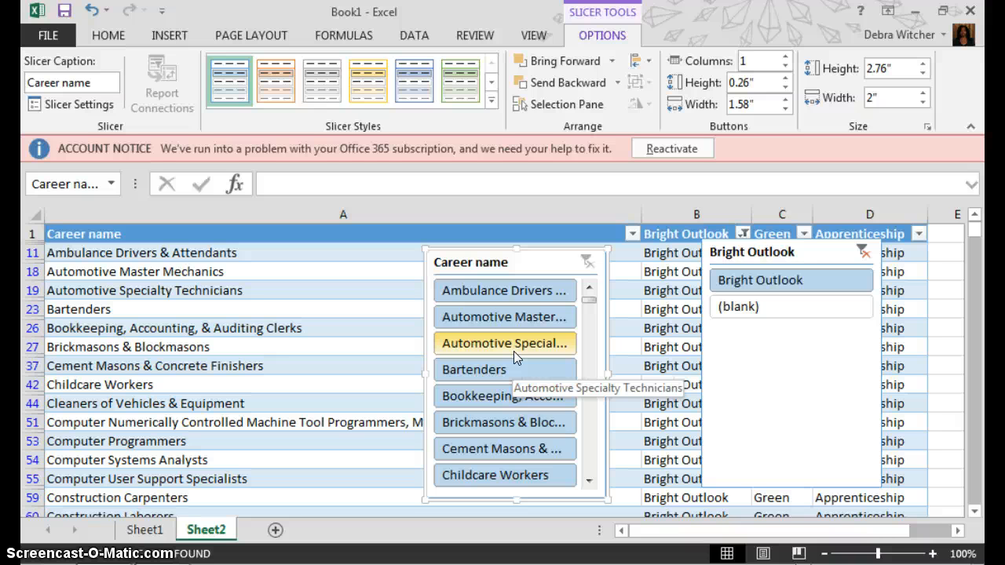
In the Career name slicer, select Office Clerks, General and add Pharmacy Technicians
click(588, 300)
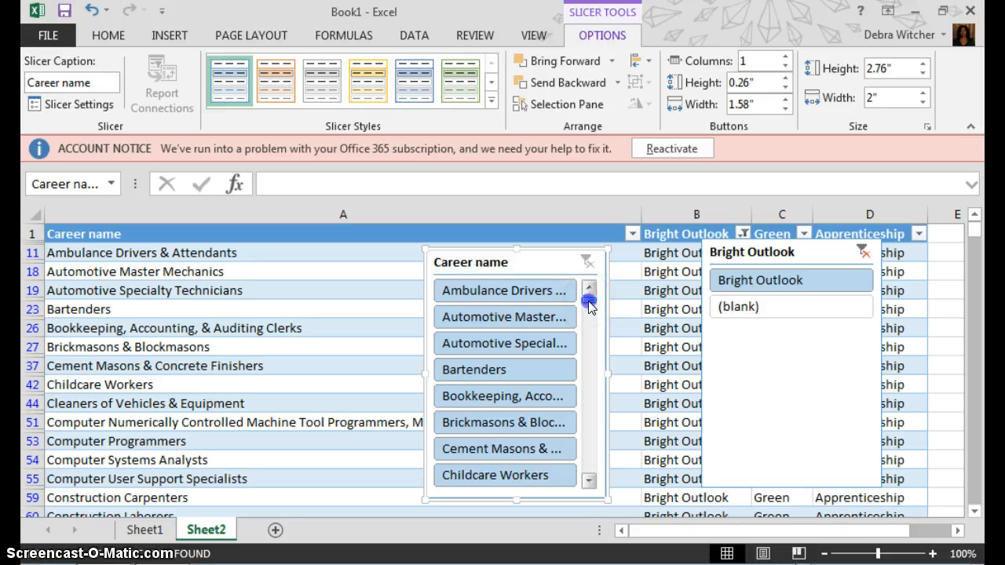
drag(589, 301, 590, 337)
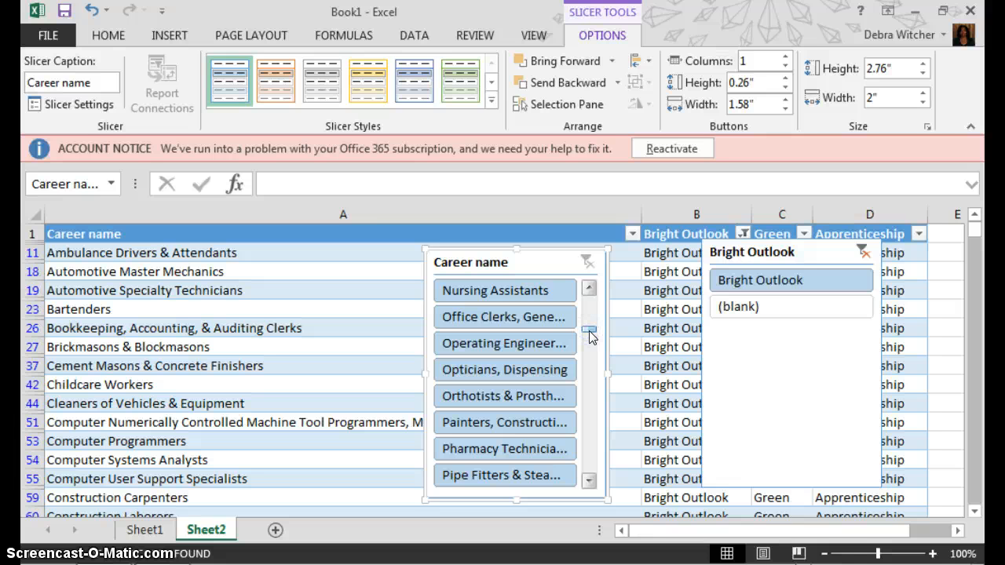
click(583, 339)
click(537, 318)
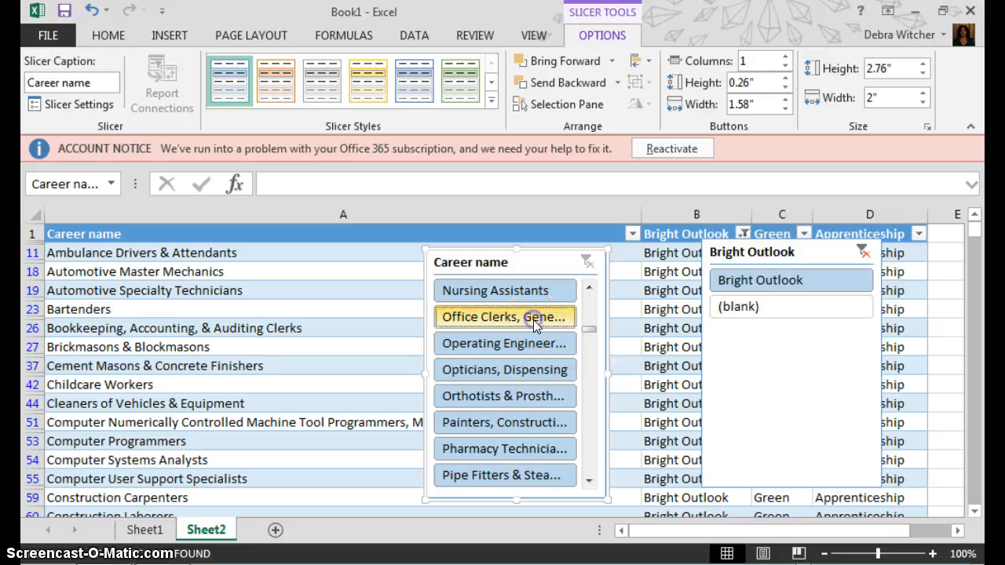
click(609, 344)
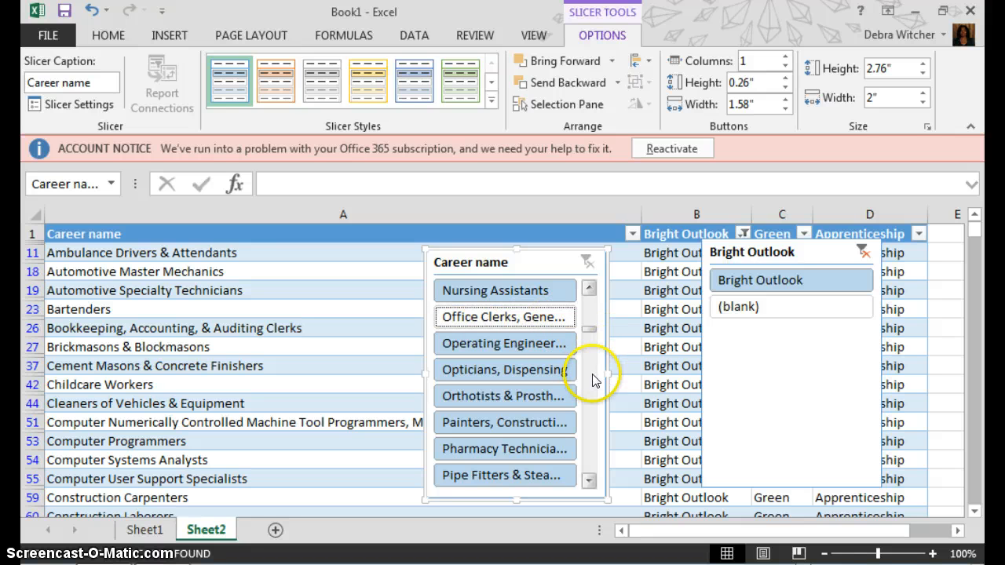
click(547, 450)
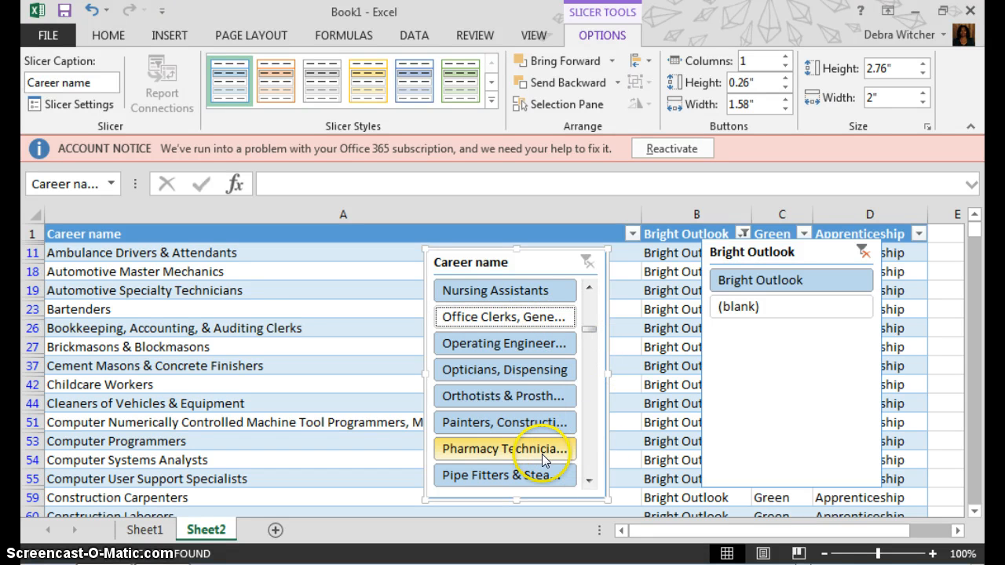
click(542, 454)
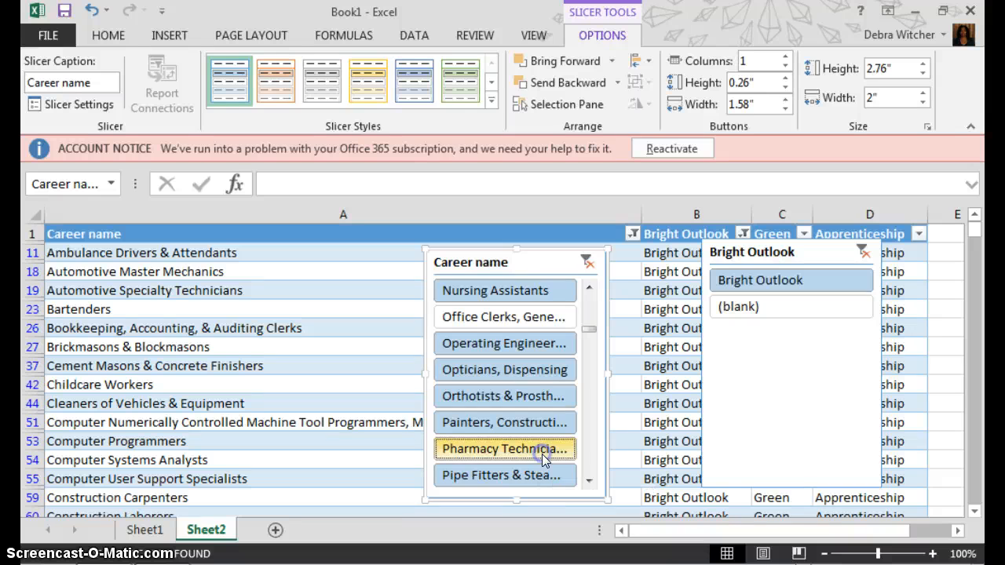
click(539, 325)
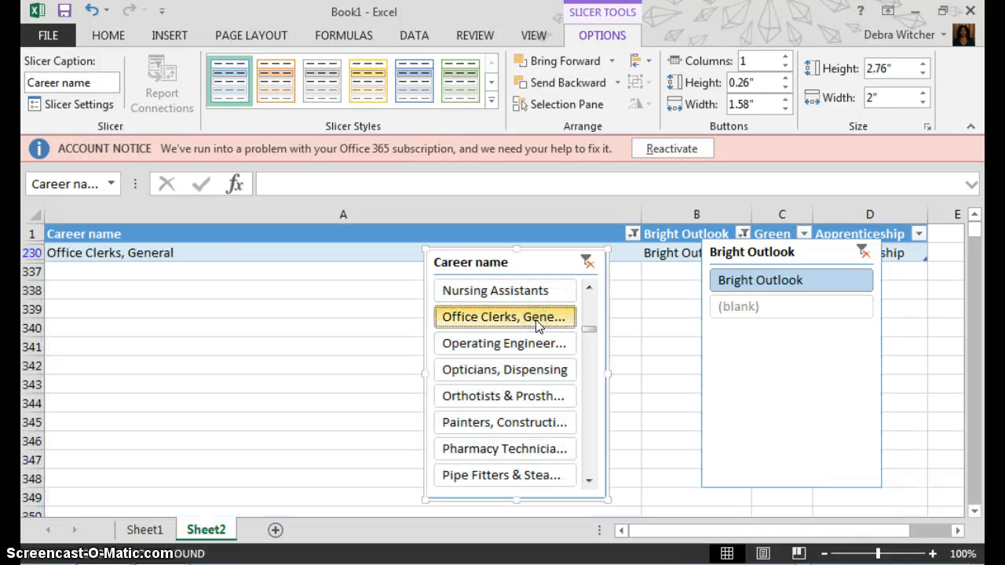
ctrl+click(546, 439)
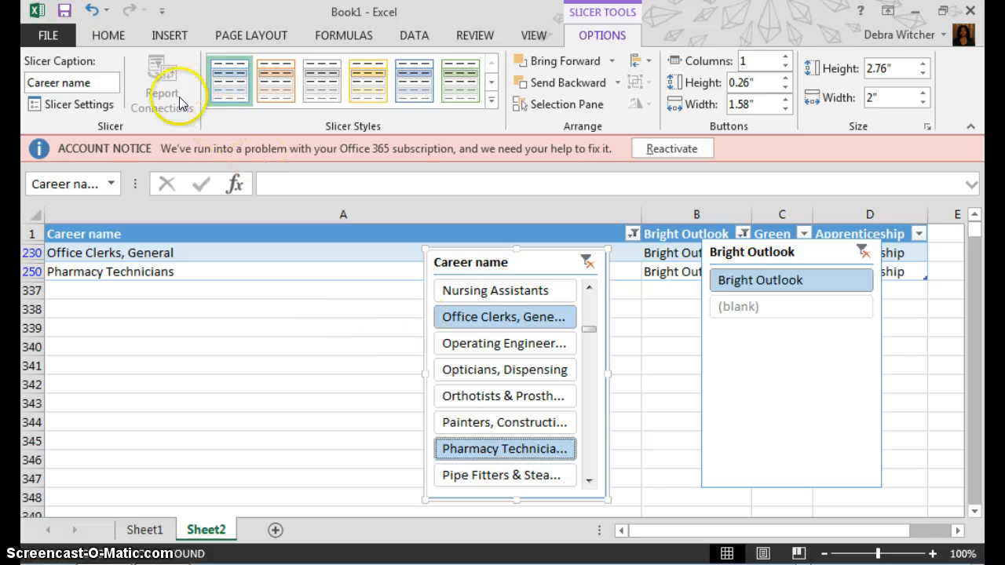
Undo, clear the slicer filter, then select Office Clerks, General and Property, Real Estate managers
click(90, 9)
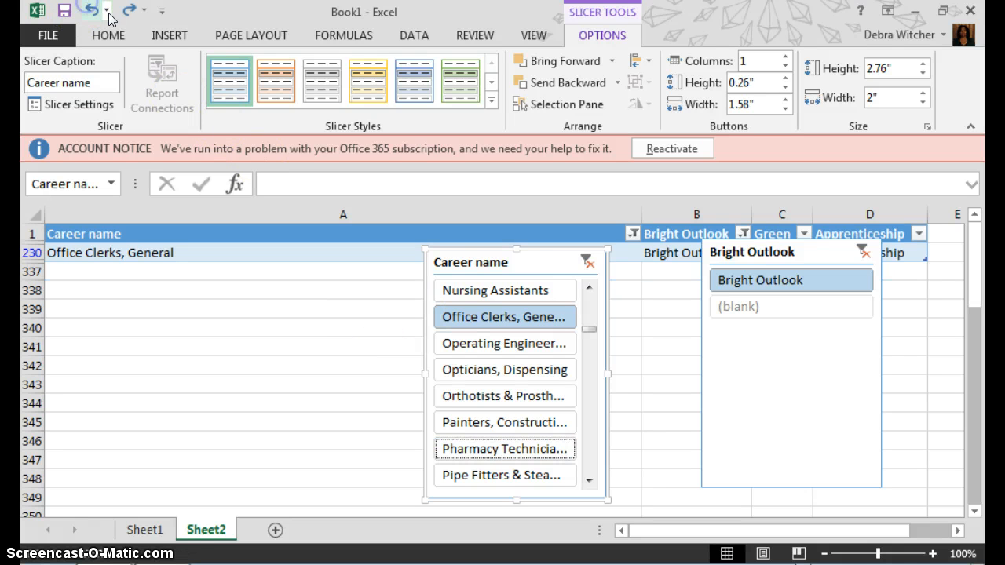
click(588, 263)
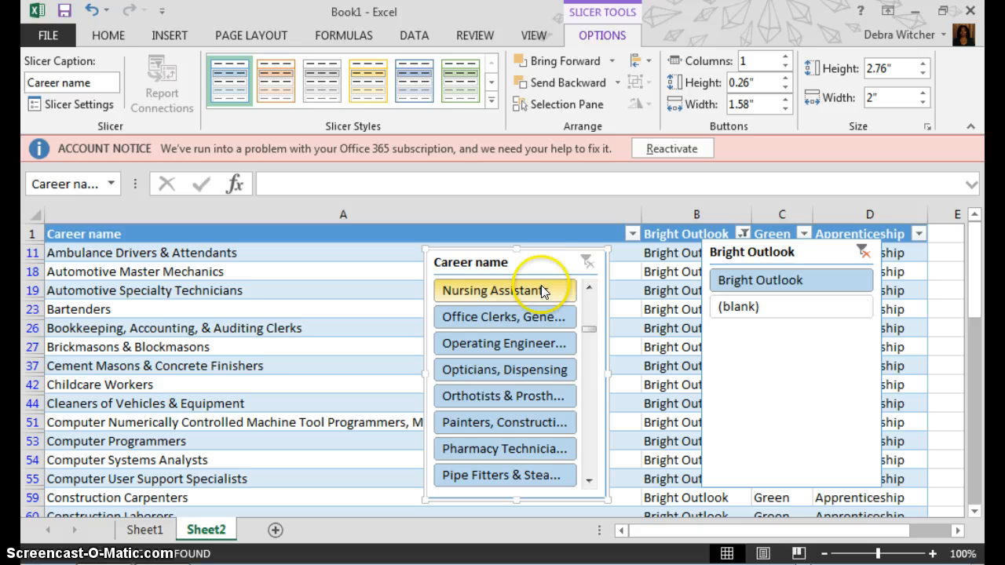
click(541, 315)
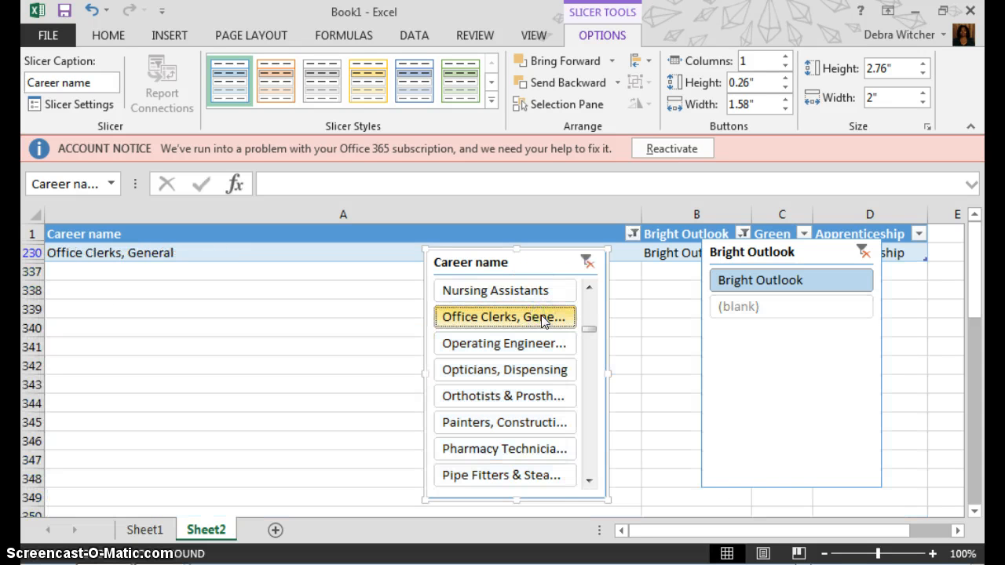
click(589, 482)
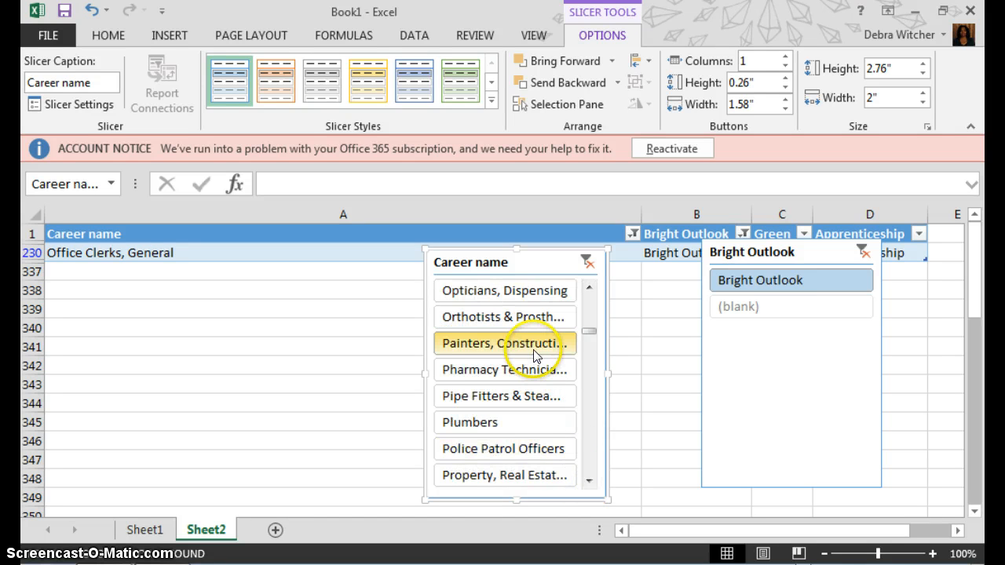
click(589, 482)
ctrl+click(539, 450)
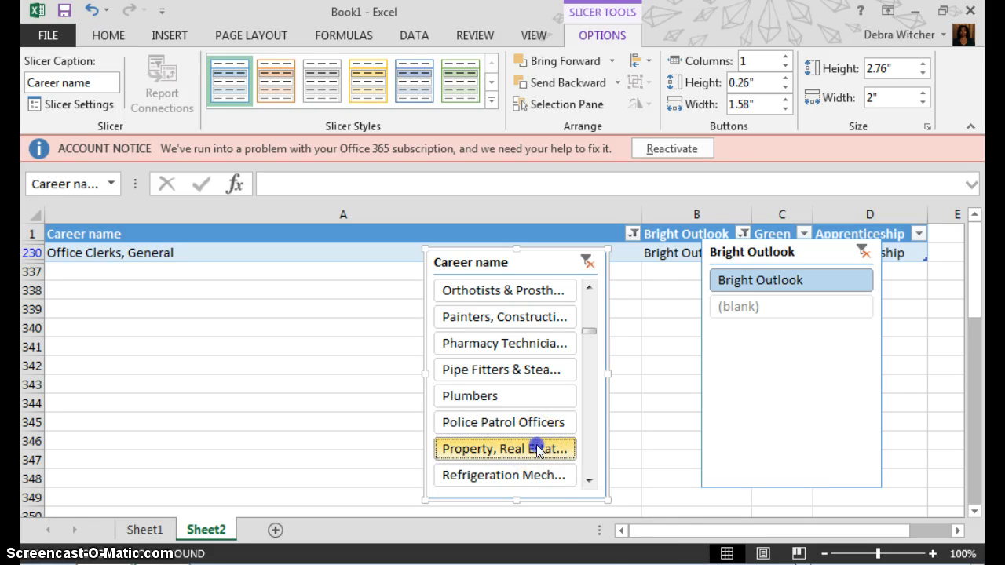